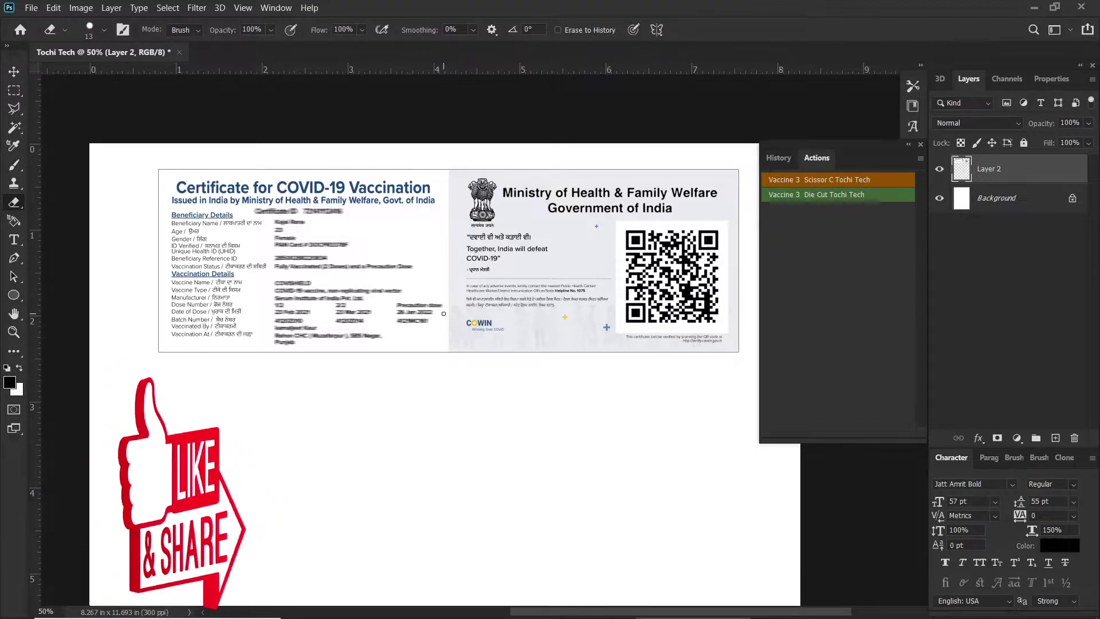
Close the finished Tochi Tech certificate card document and answer the save prompt.
{"action": "left_click", "coordinate": [579, 243]}
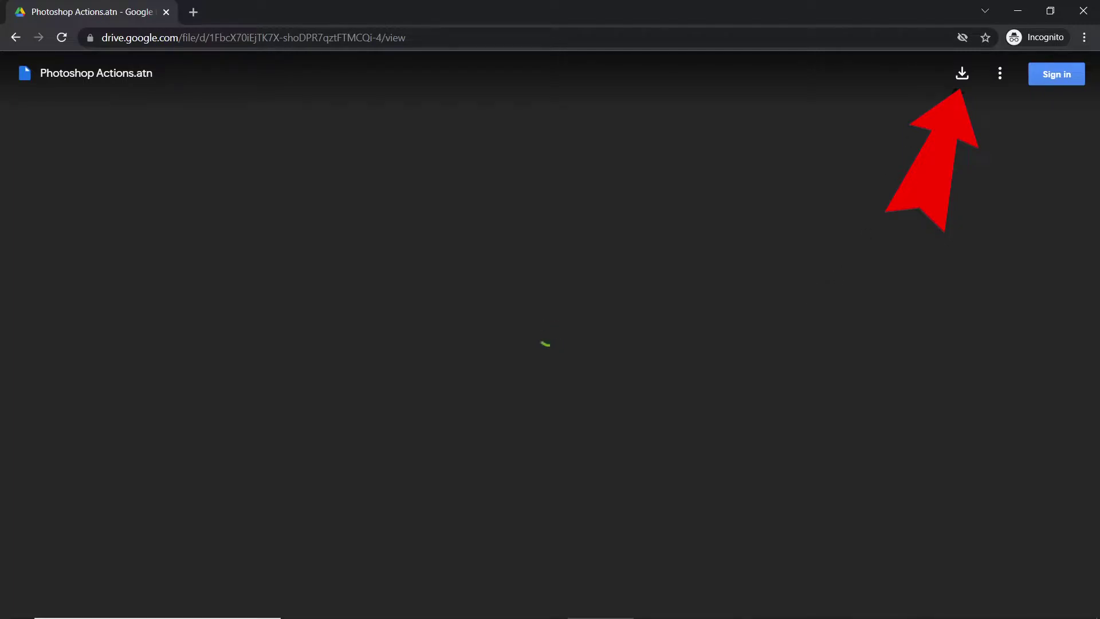
Download Photoshop Actions.atn from its Google Drive file preview.
{"action": "left_click", "coordinate": [962, 73]}
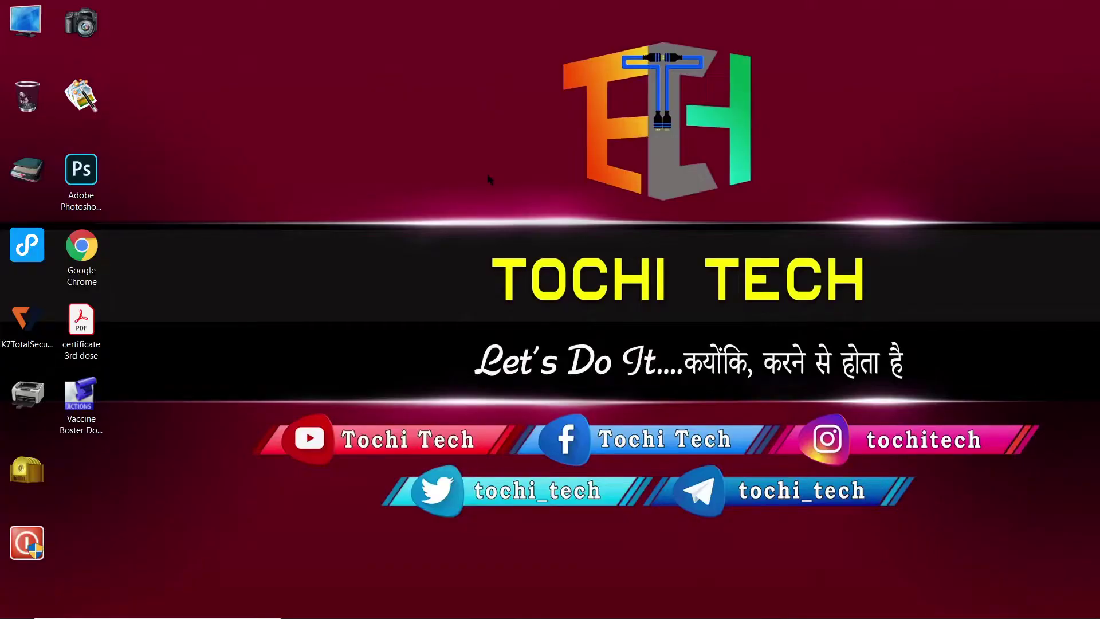
Launch Adobe Photoshop 2020 from its desktop icon.
{"action": "double_click", "coordinate": [87, 183]}
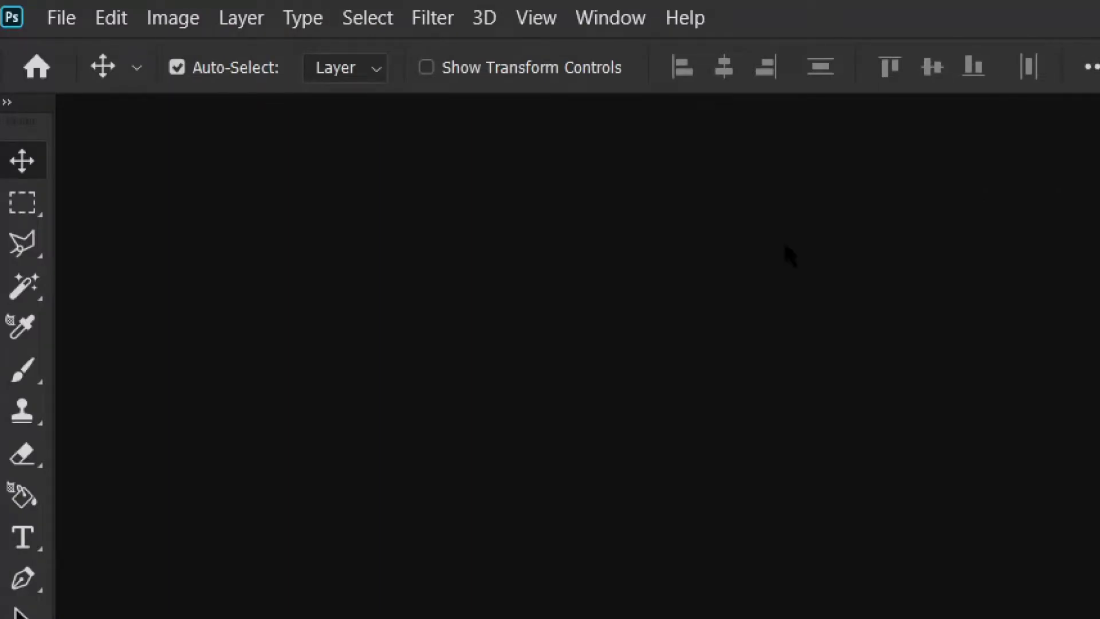
Load the Vaccine Boster Dose Tochi Tech Feb 2022 action set into the Actions panel in Button Mode.
{"action": "left_click", "coordinate": [611, 26]}
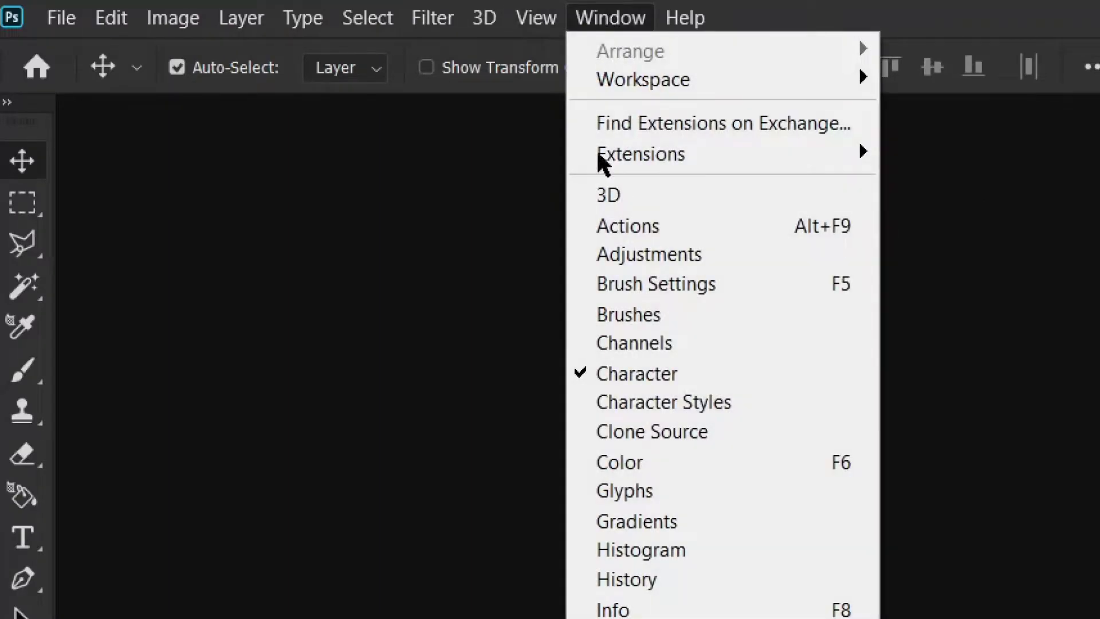
{"action": "left_click", "coordinate": [771, 232]}
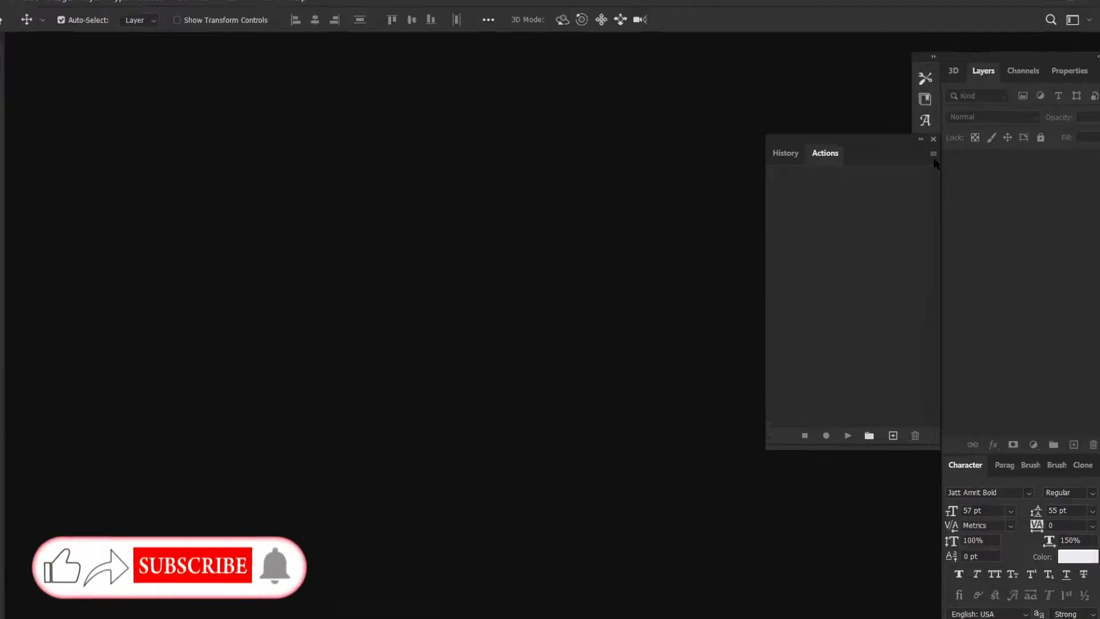
{"action": "left_click", "coordinate": [933, 154]}
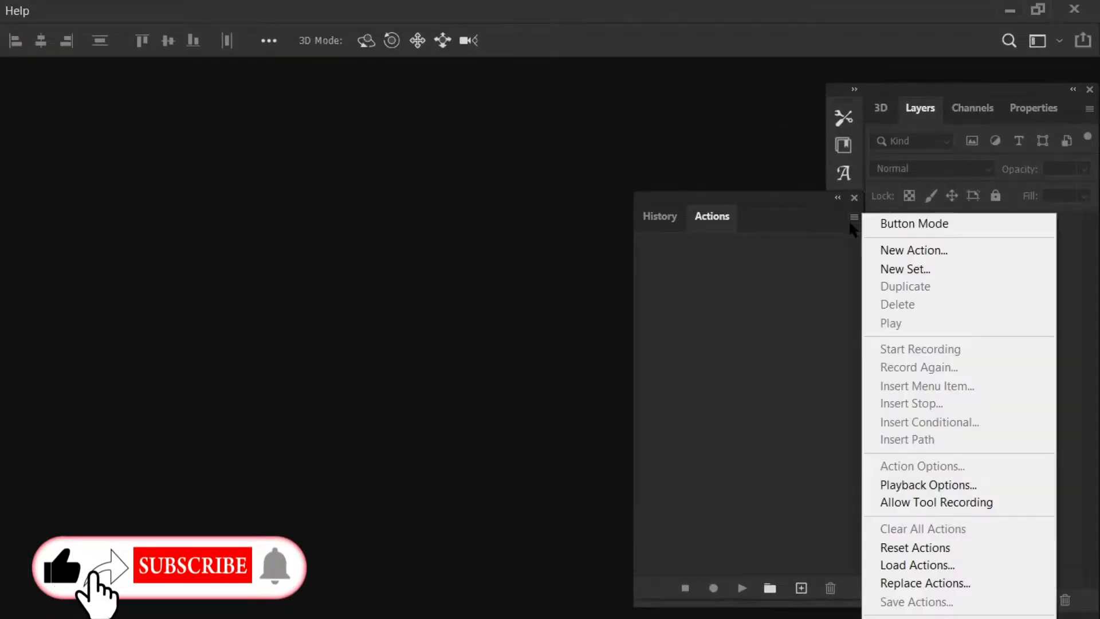
{"action": "left_click", "coordinate": [916, 565]}
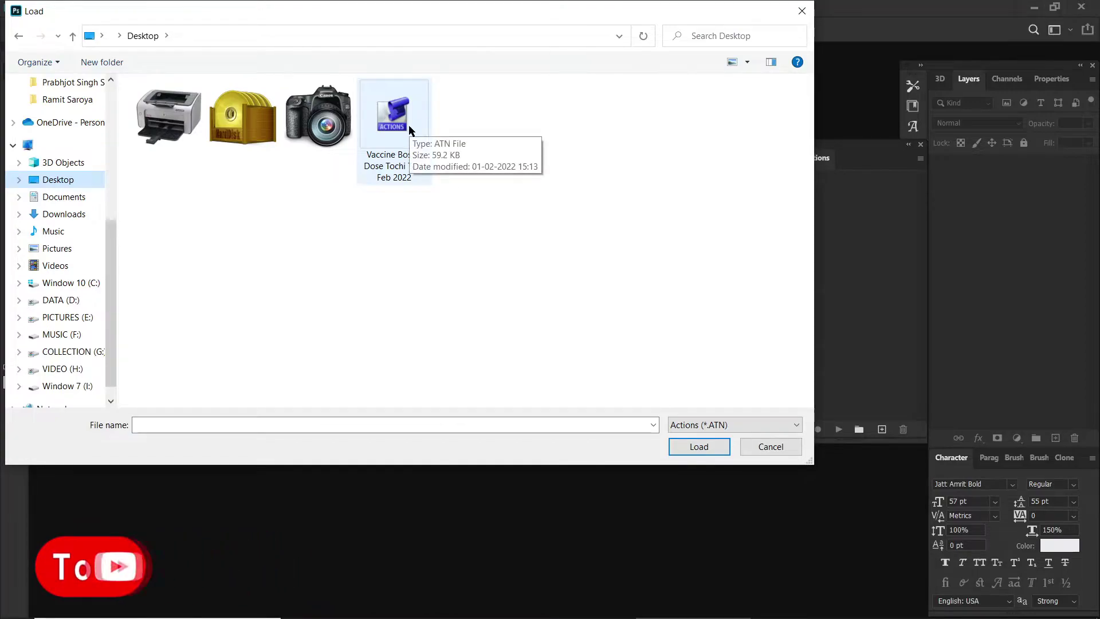
{"action": "double_click", "coordinate": [407, 125]}
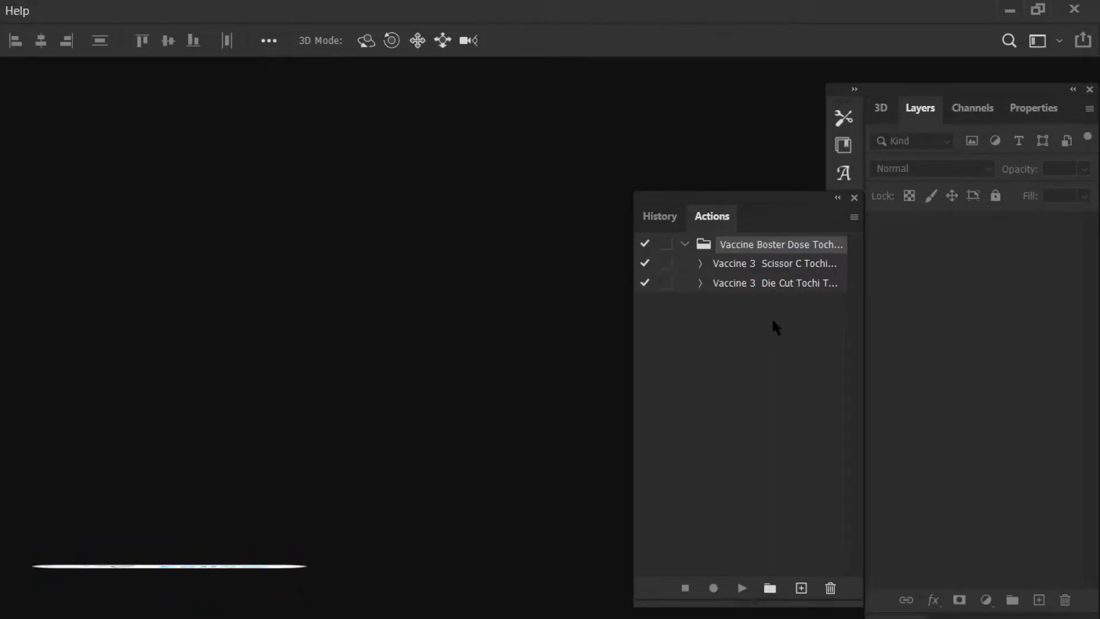
{"action": "left_click", "coordinate": [854, 218]}
{"action": "left_click", "coordinate": [916, 225]}
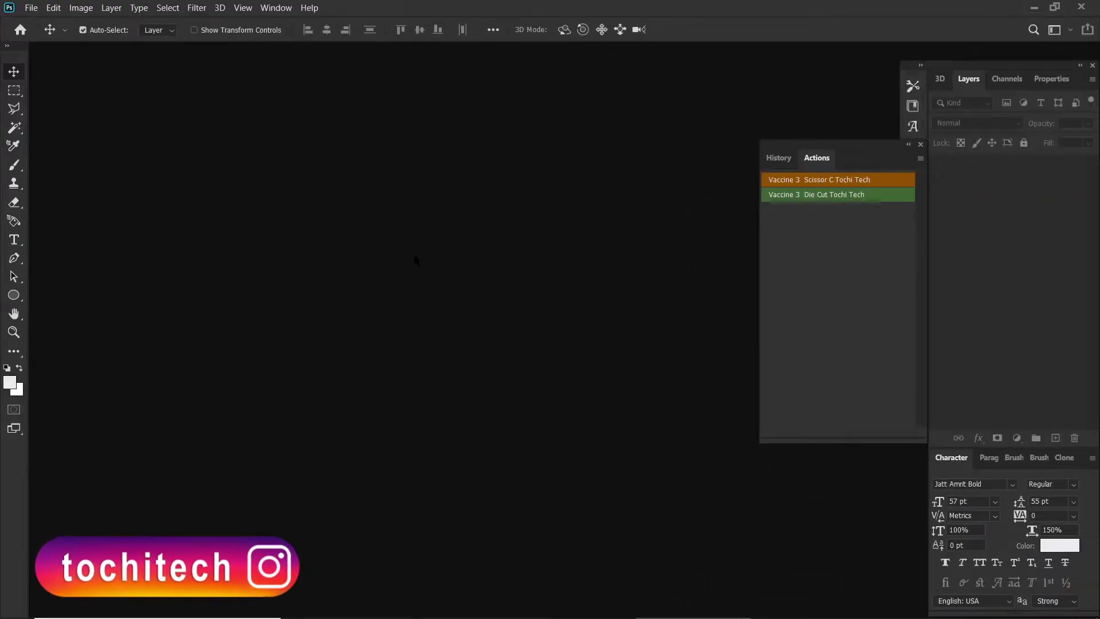
Open certificate 3rd dose.pdf, importing the page at 300 pixels/inch.
{"action": "key", "text": "ctrl+o"}
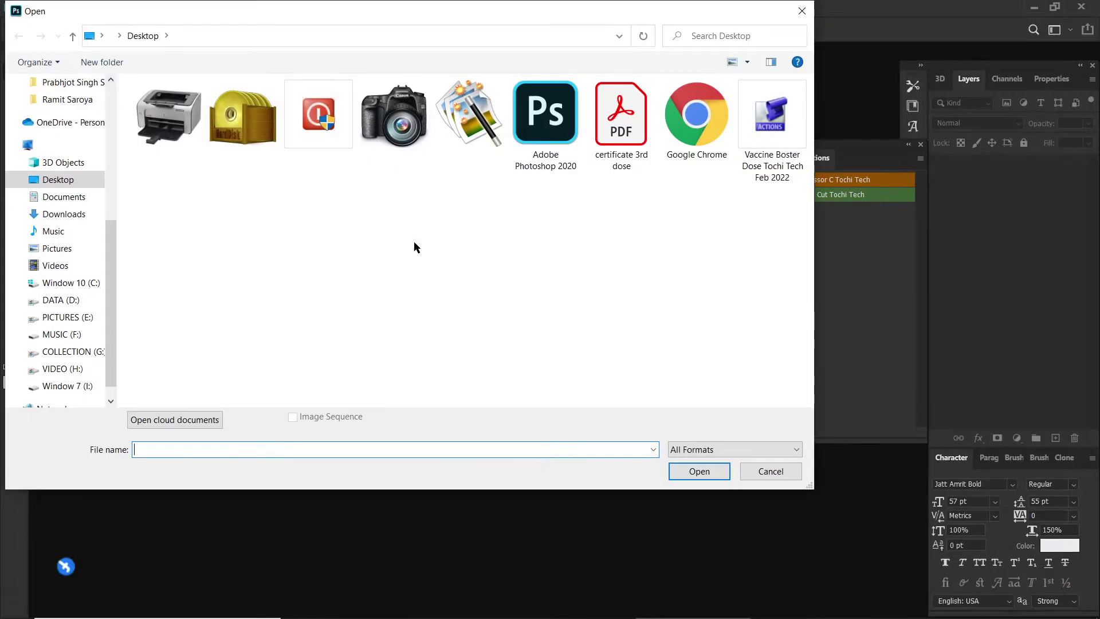
{"action": "double_click", "coordinate": [617, 110]}
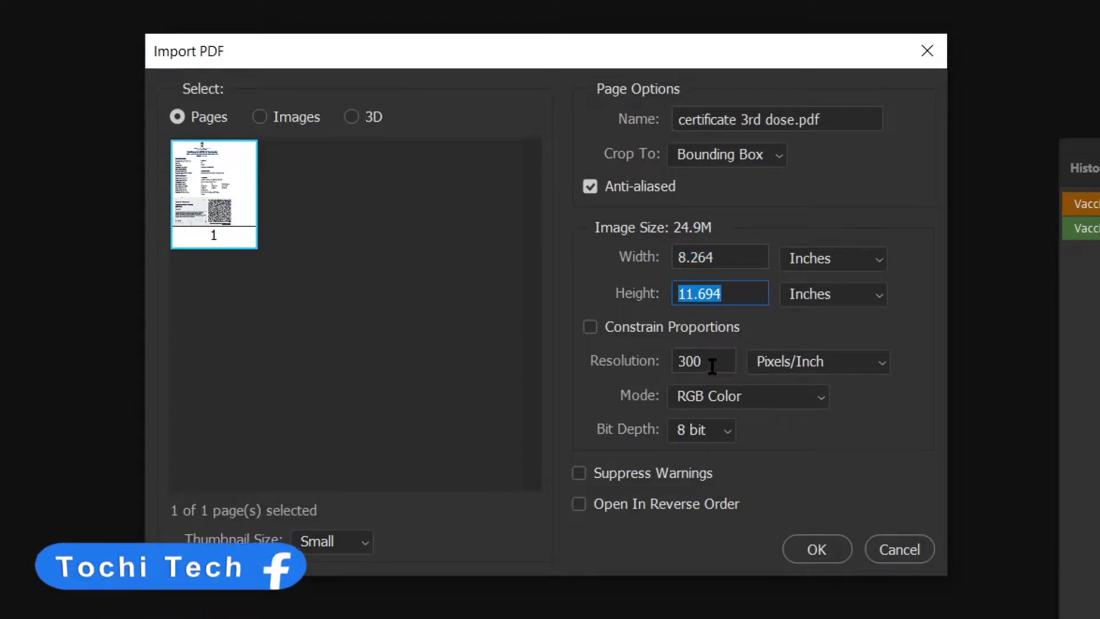
{"action": "left_click_drag", "start_coordinate": [705, 361], "coordinate": [664, 361]}
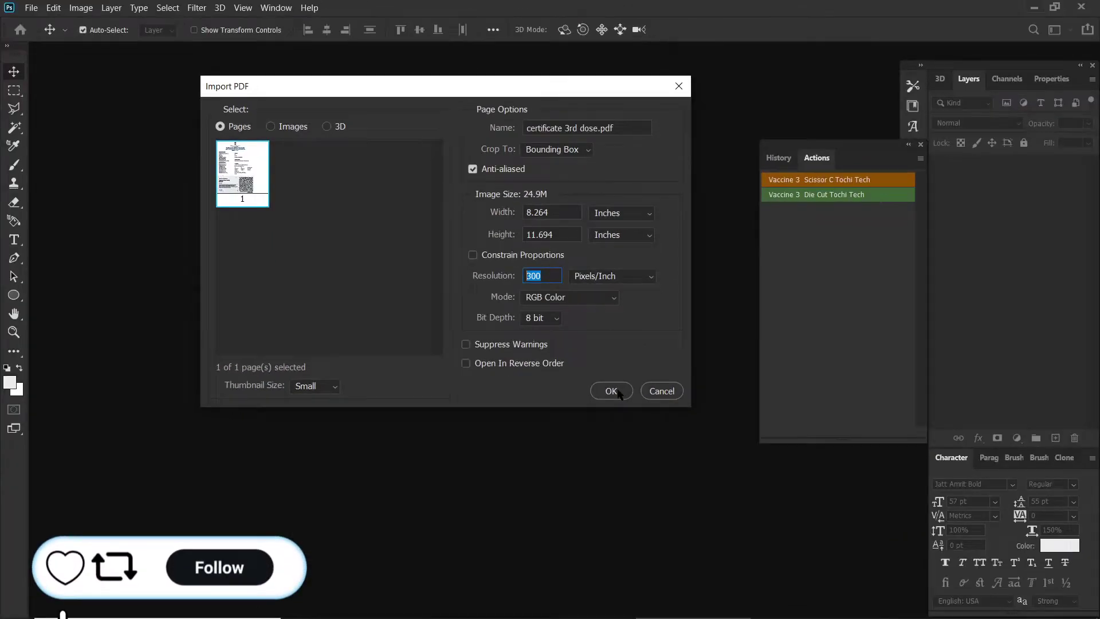
{"action": "left_click", "coordinate": [618, 391]}
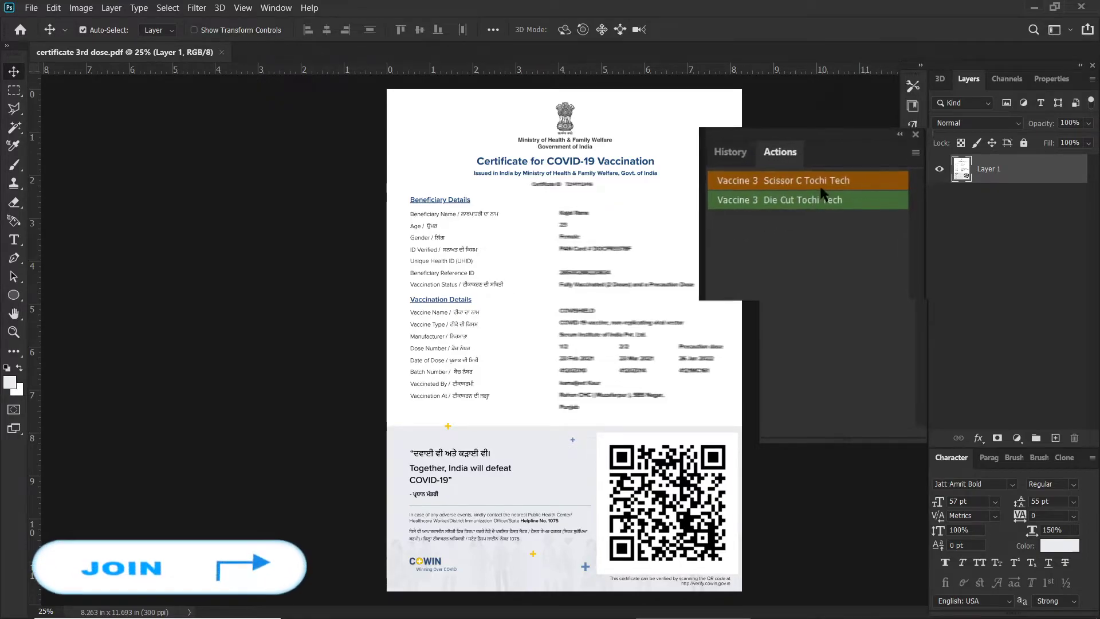
Run the Vaccine 3 Scissor C Tochi Tech action on the opened certificate.
{"action": "left_click", "coordinate": [813, 192]}
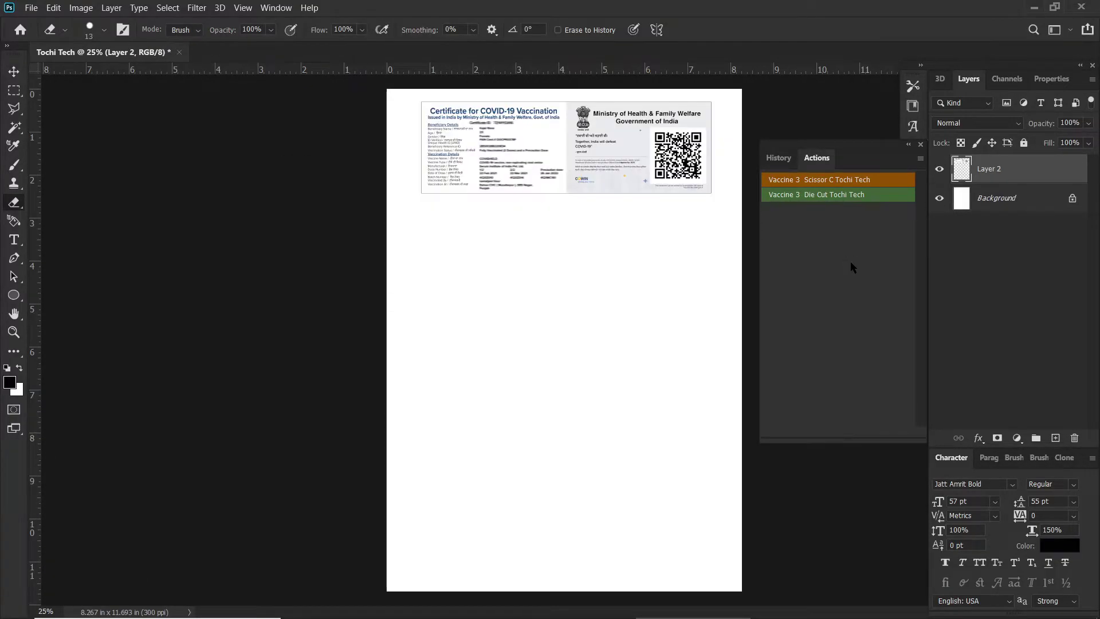
{"action": "scroll", "coordinate": [421, 385], "scroll_direction": "up", "scroll_amount": 3}
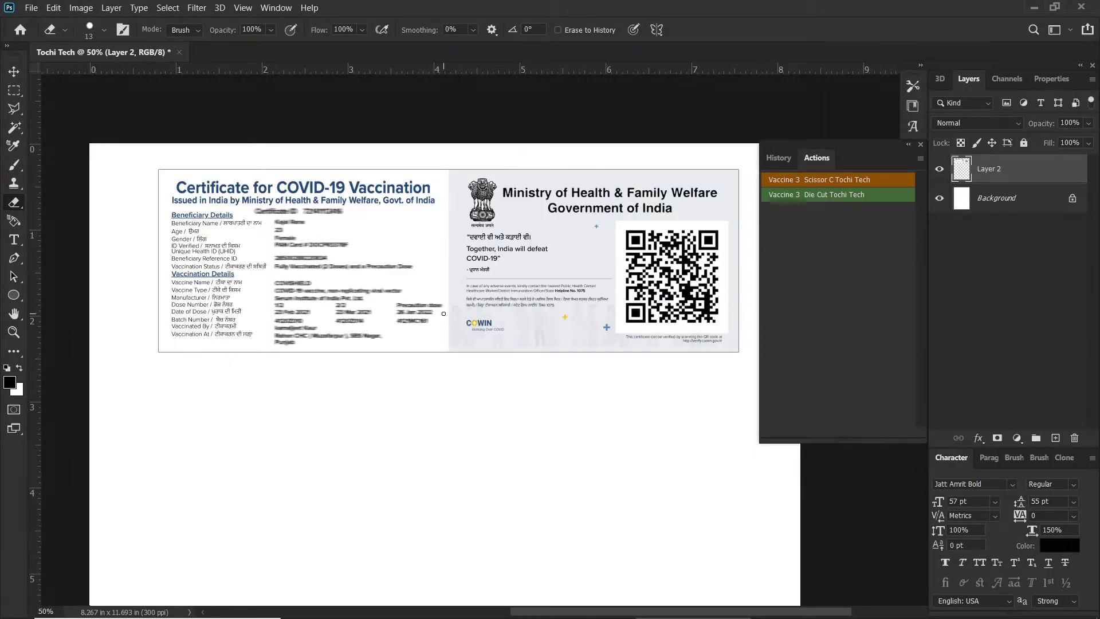
Close the first Tochi Tech card document and answer its save prompt.
{"action": "left_click", "coordinate": [179, 53]}
{"action": "left_click", "coordinate": [582, 245]}
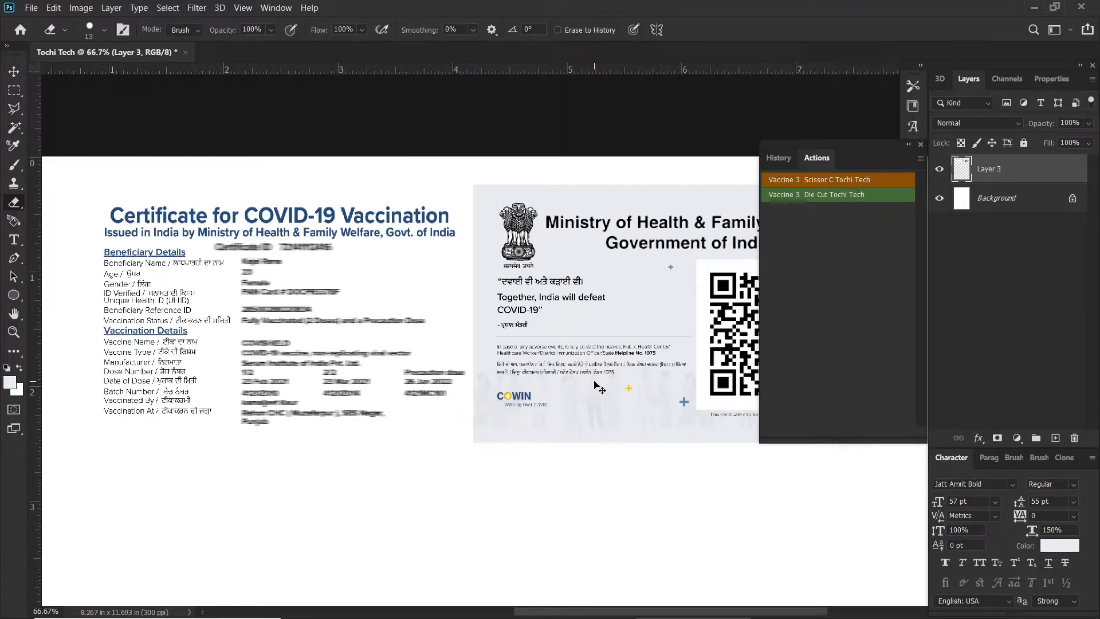
{"action": "scroll", "coordinate": [596, 387], "scroll_direction": "down", "scroll_amount": 1}
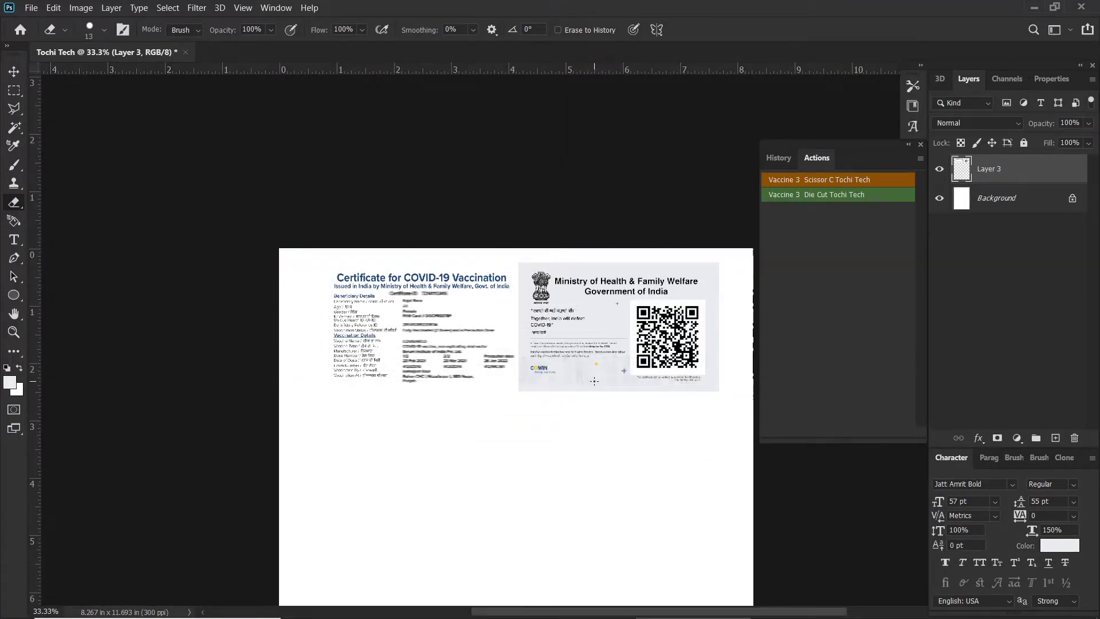